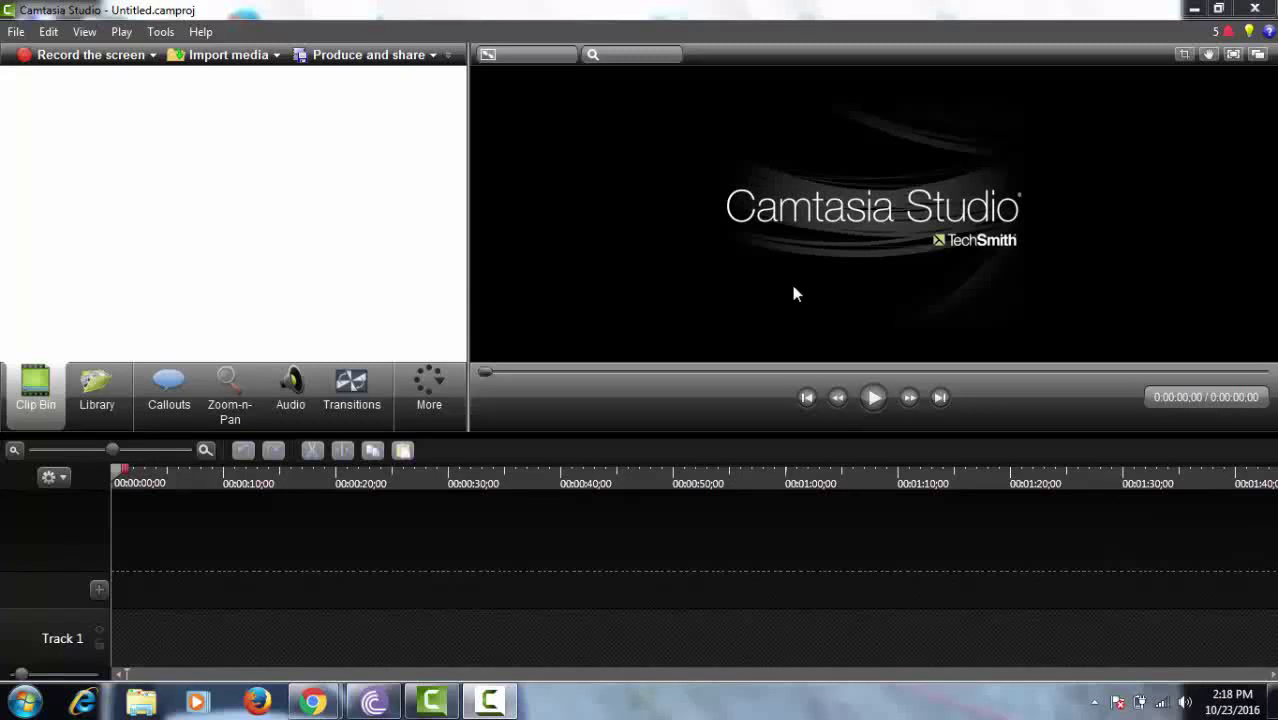
Step: Import Untitled.mp4 from the Videos library into the Clip Bin
click(228, 56)
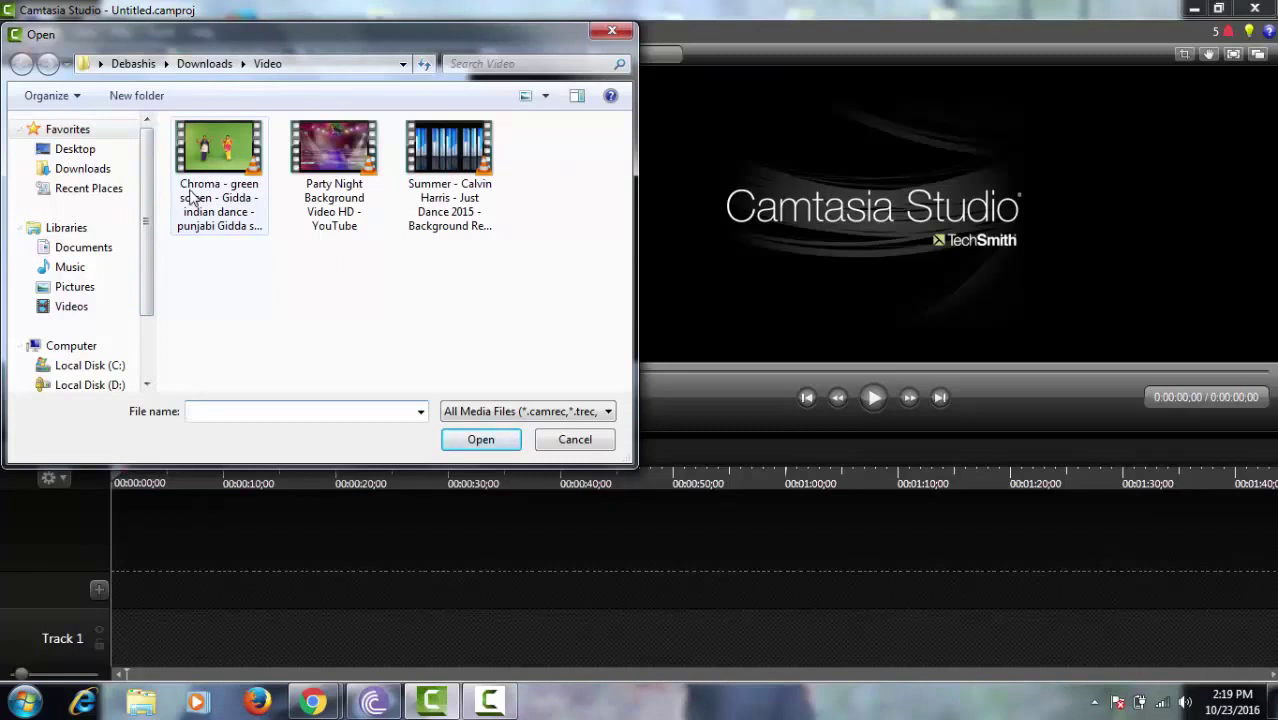
click(75, 287)
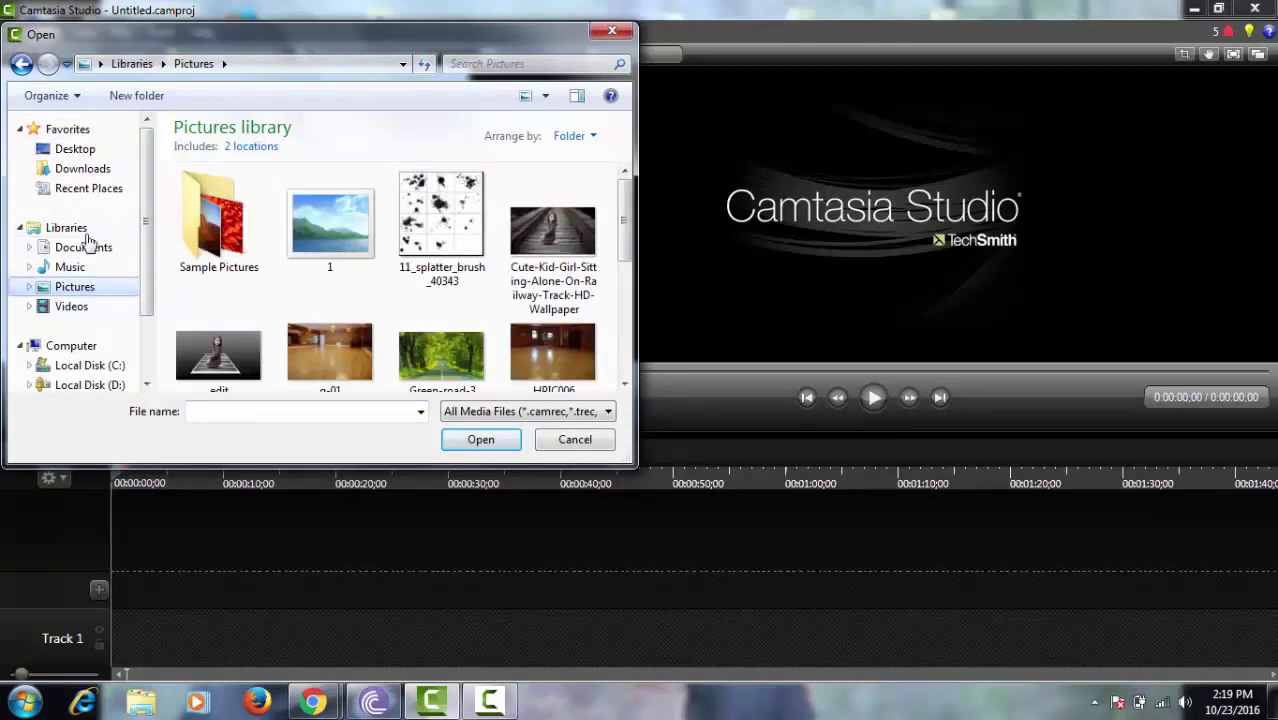
click(72, 306)
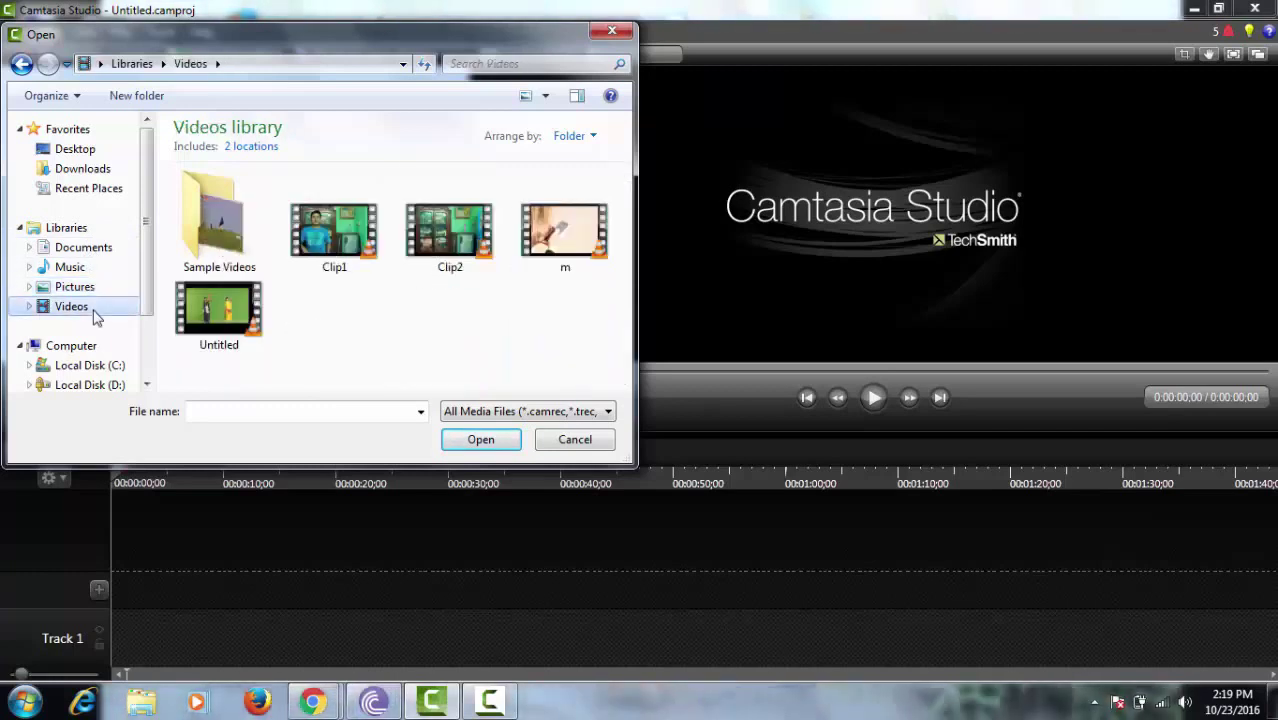
double_click(248, 290)
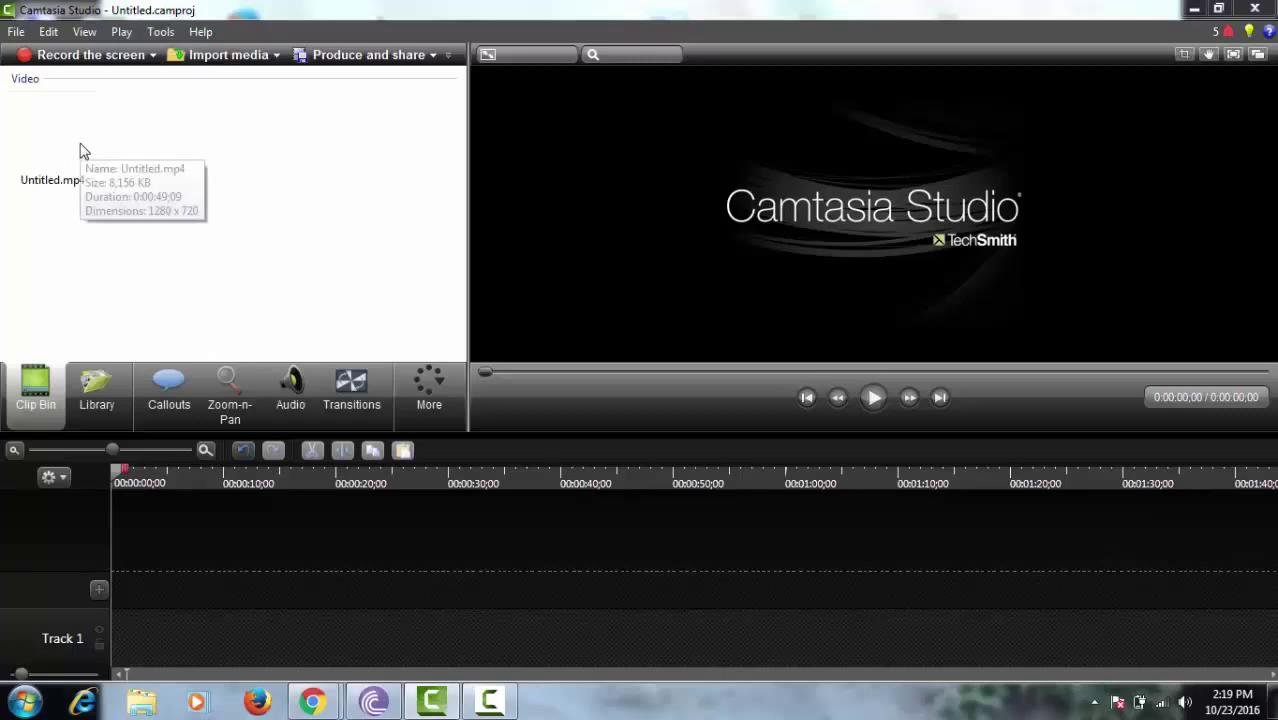
Step: Place Untitled.mp4 at 0:00 on Track 1 and preview the dance footage
drag(84, 162, 209, 566)
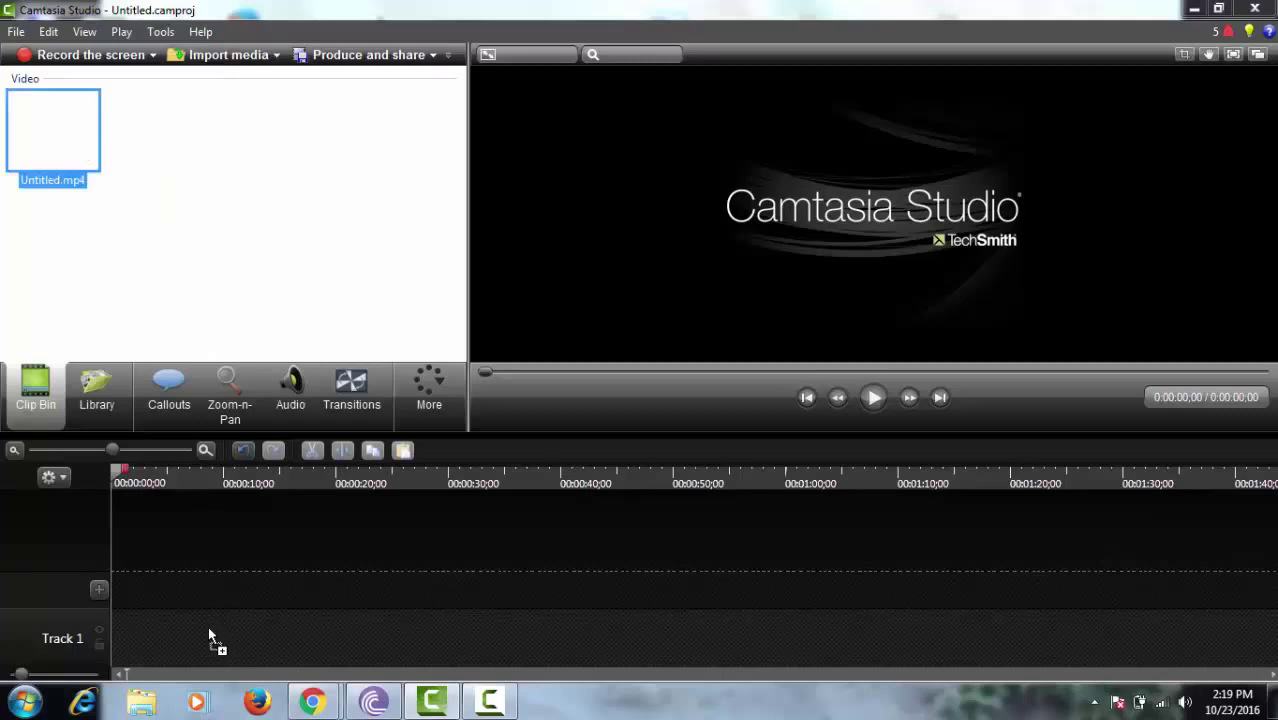
drag(231, 633, 231, 633)
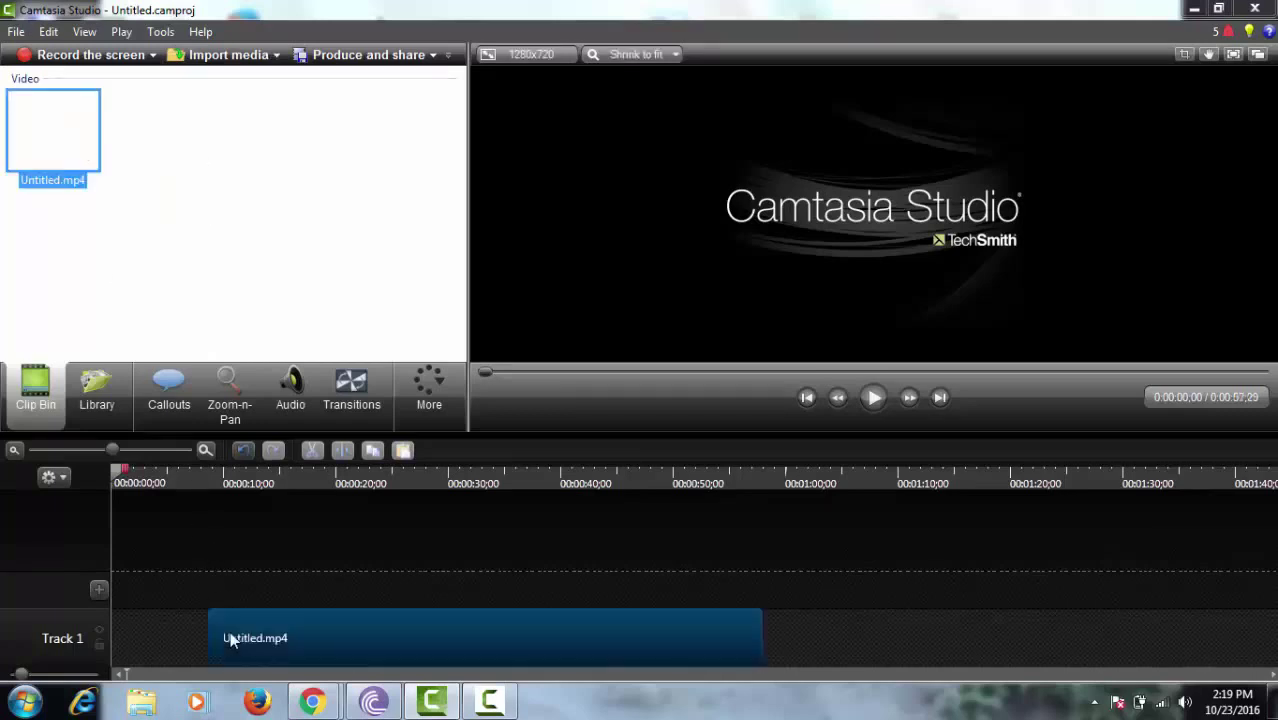
drag(105, 628, 104, 629)
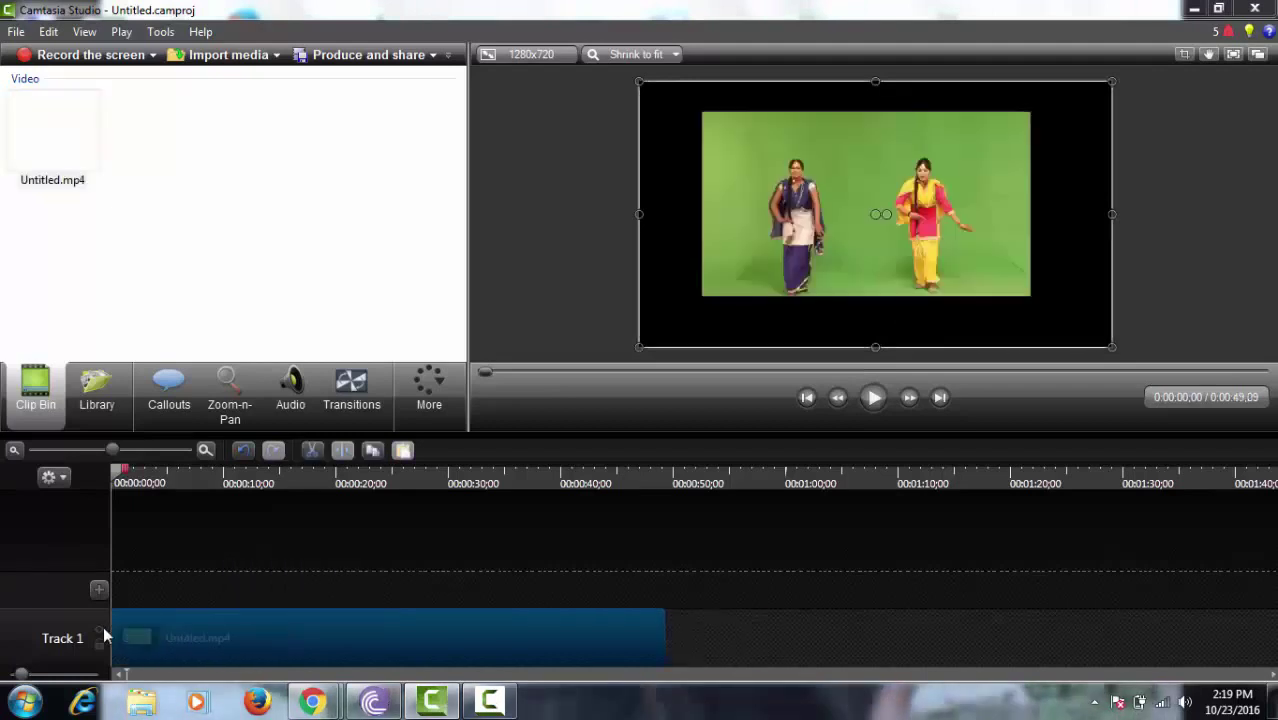
click(881, 409)
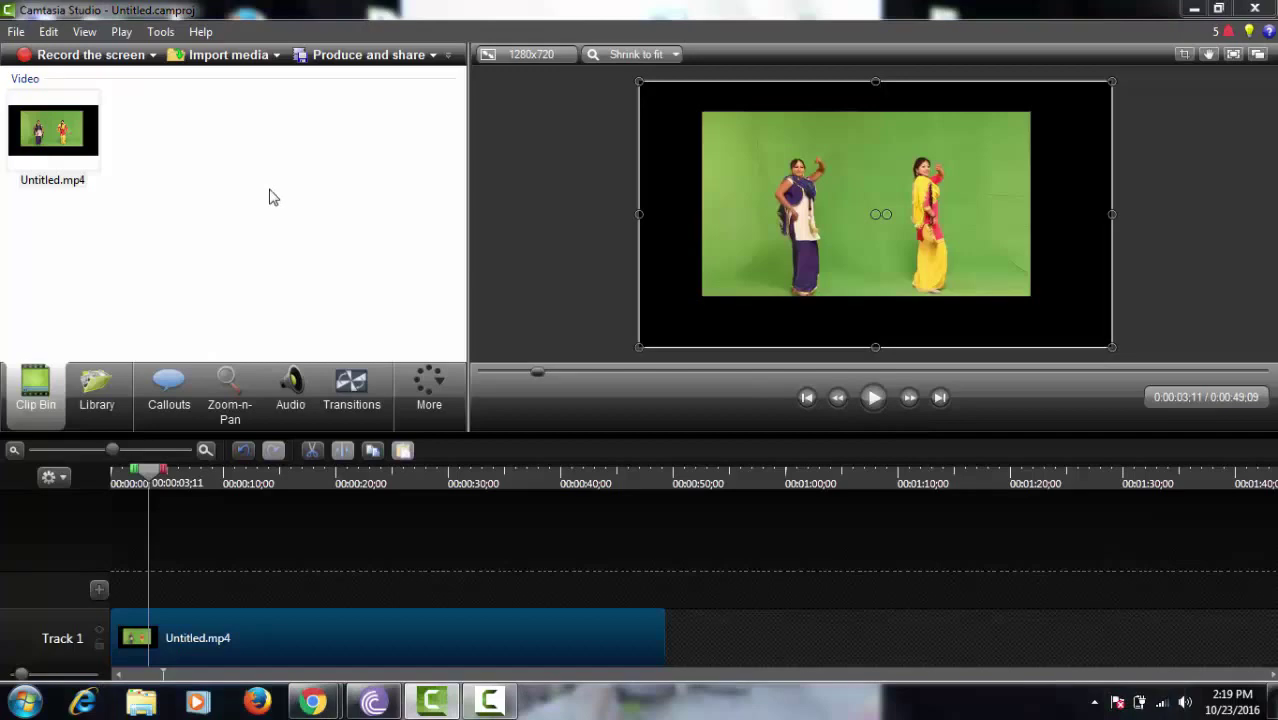
Step: Import the g-01.jpg floor image from the Pictures library into the Clip Bin
click(229, 55)
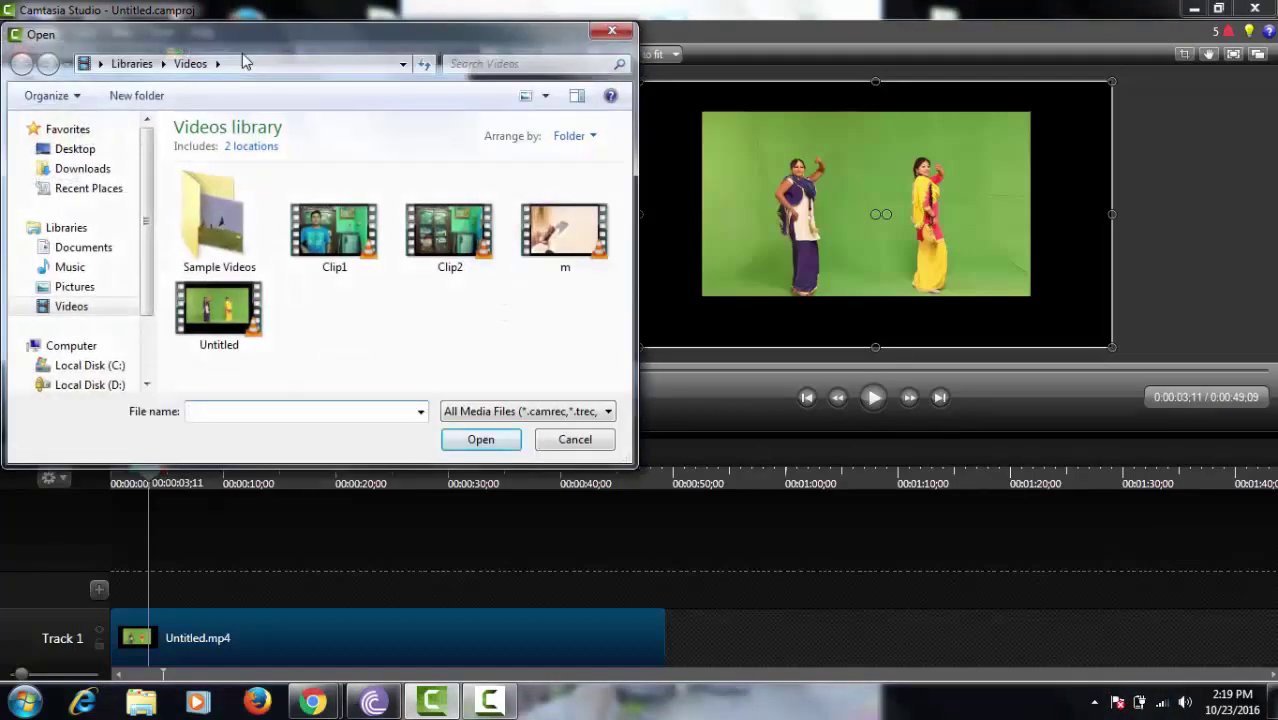
click(124, 288)
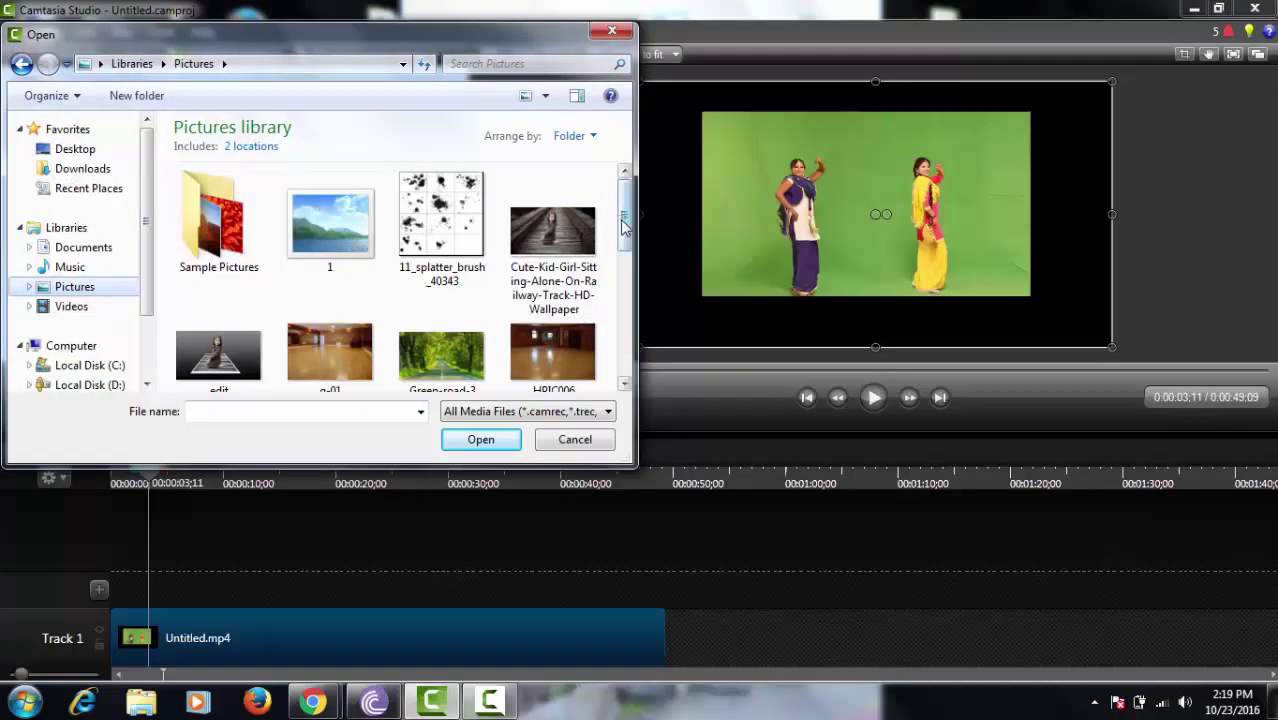
drag(623, 222, 626, 262)
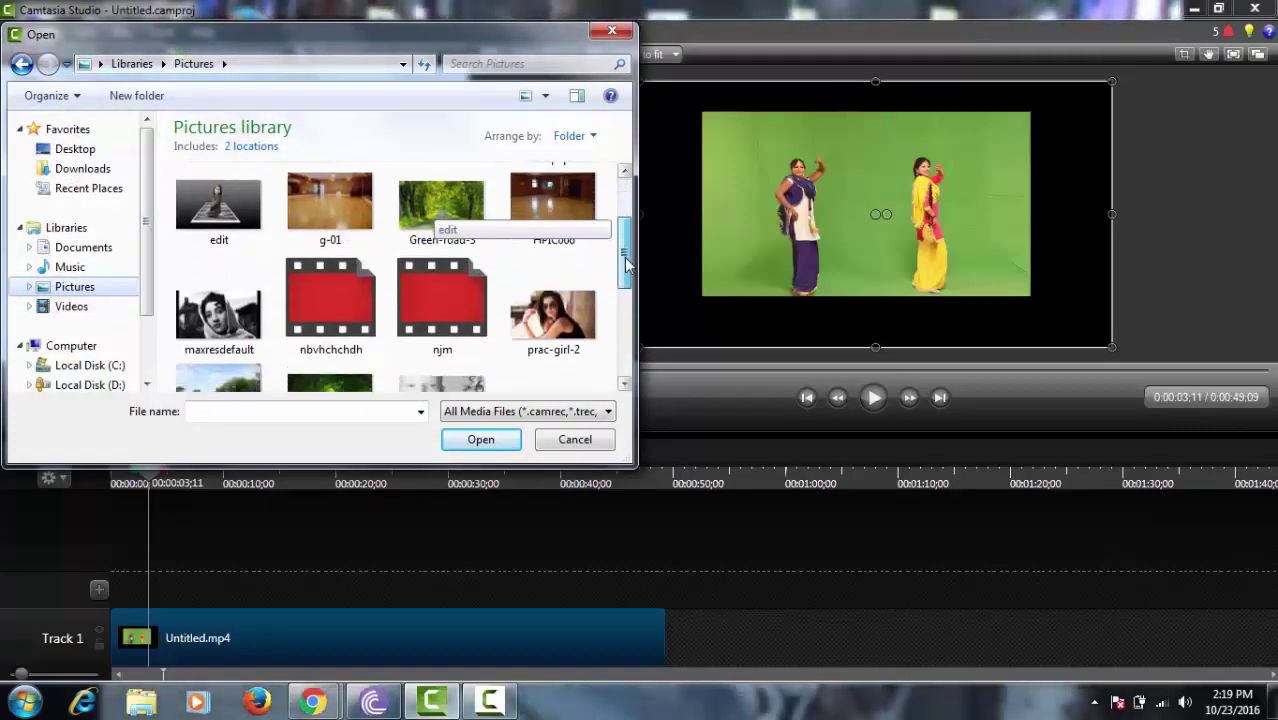
double_click(325, 232)
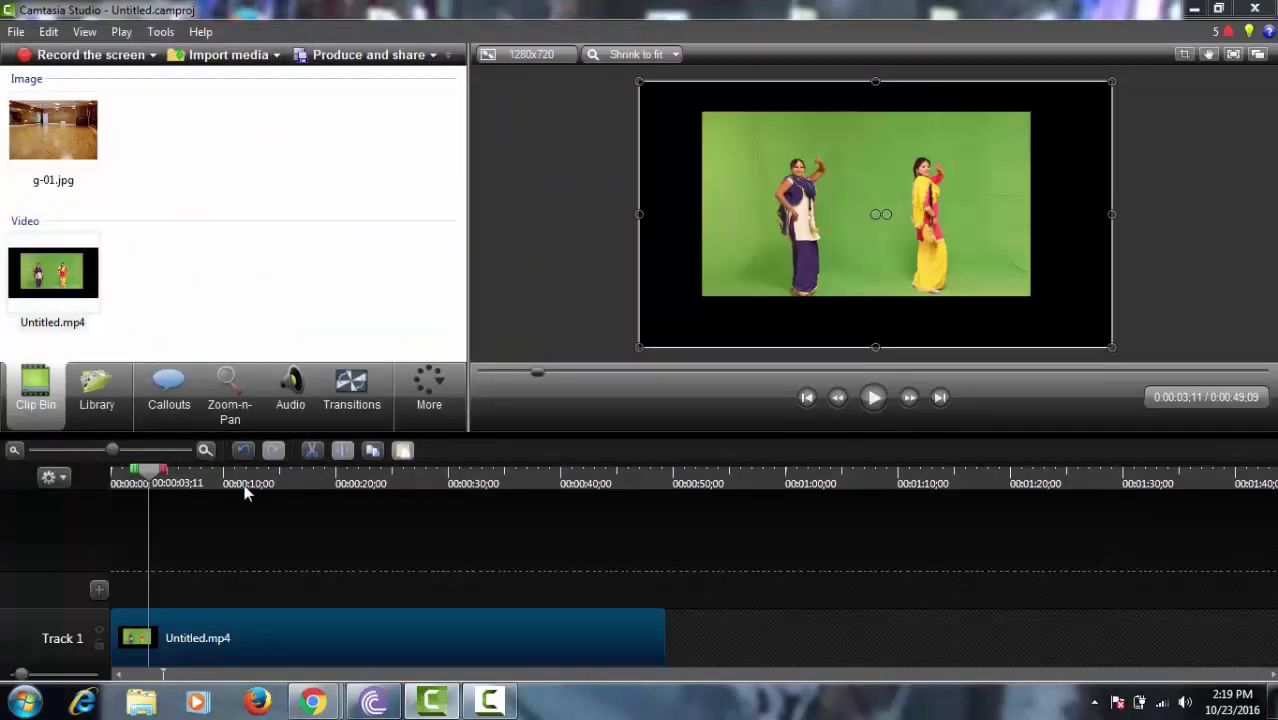
Step: Put g-01.jpg at the start of Track 2 with Untitled.mp4 on Track 3, then rewind
drag(71, 138, 250, 497)
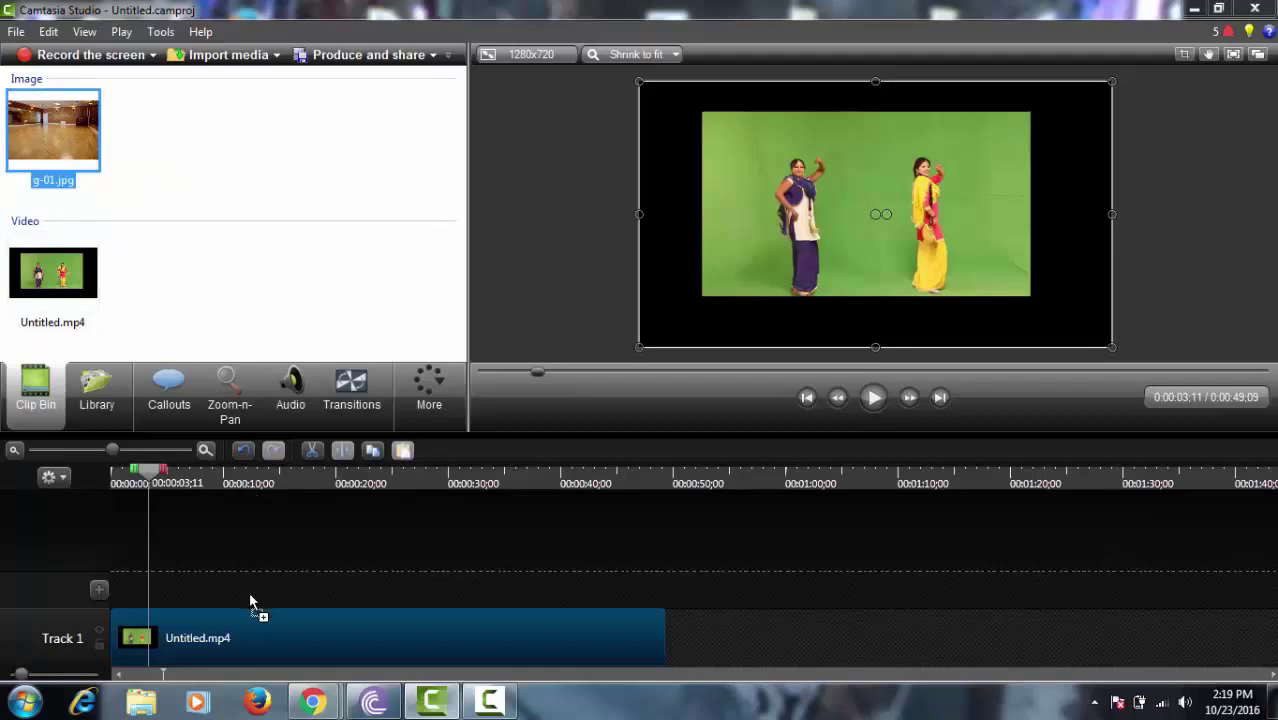
mouse_move(250, 601)
mouse_down()
mouse_move(144, 598)
mouse_move(314, 619)
mouse_up()
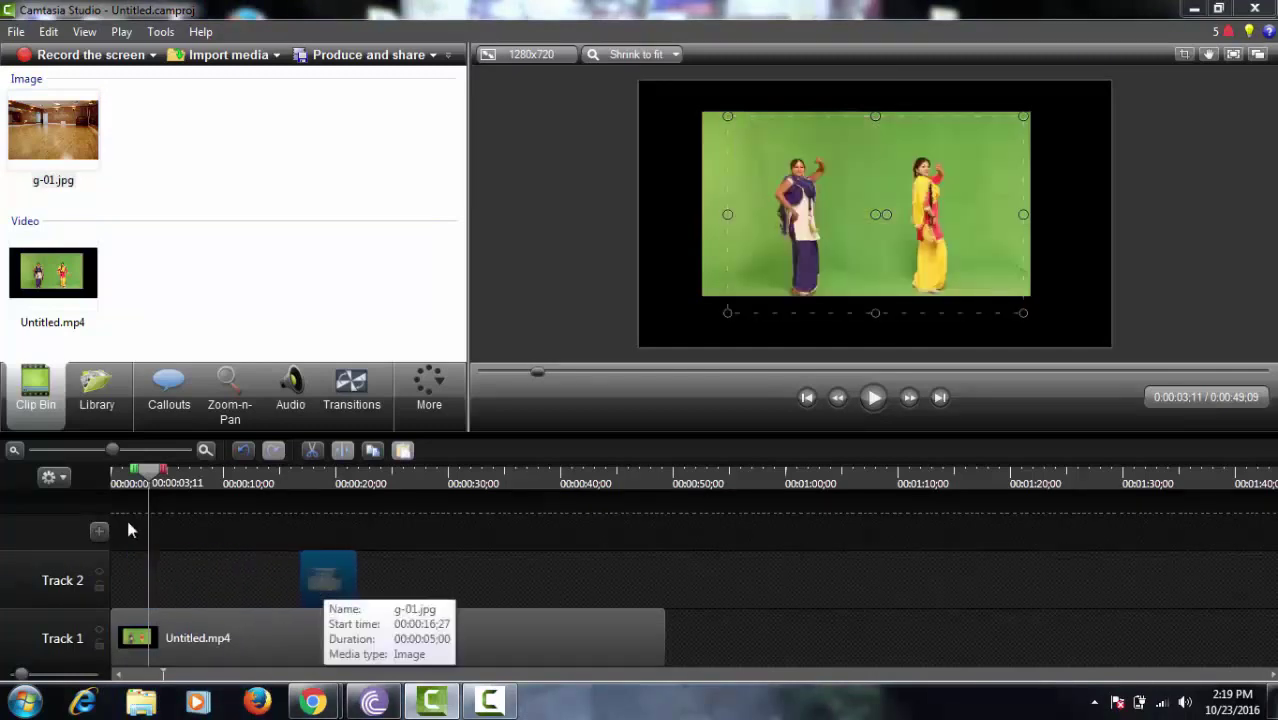
click(99, 531)
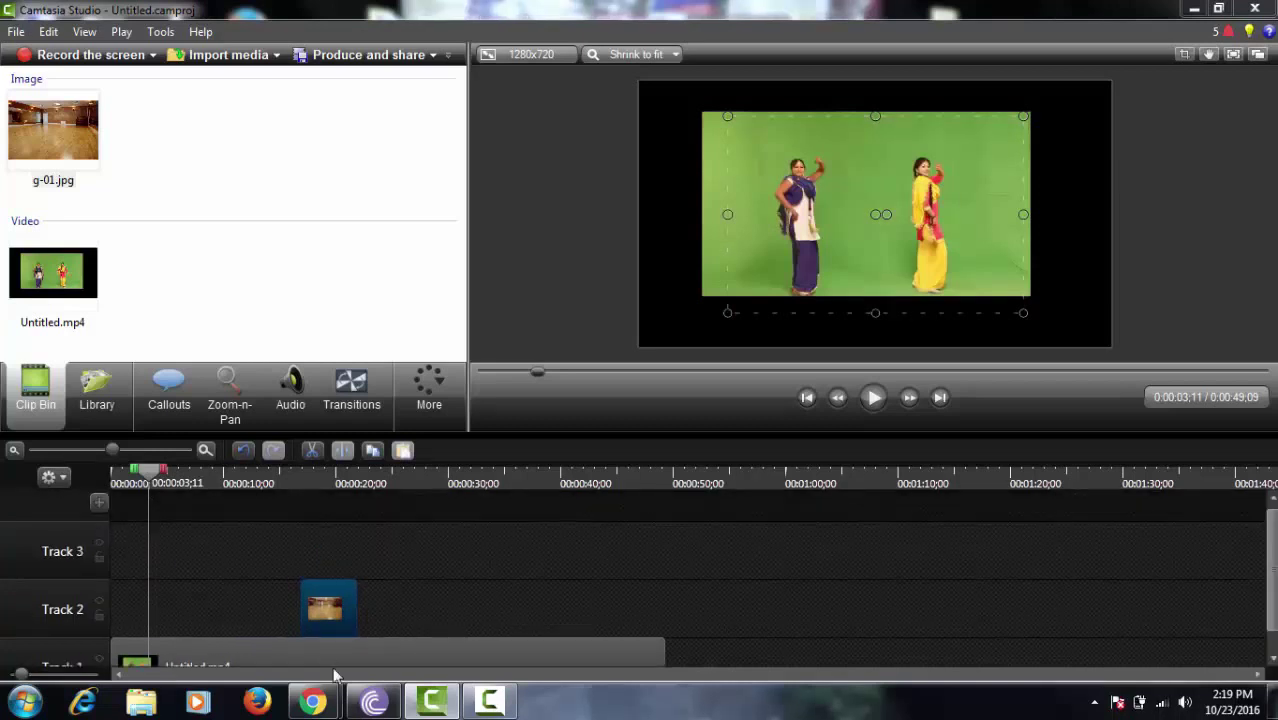
mouse_move(354, 662)
mouse_down()
mouse_move(356, 522)
mouse_move(353, 565)
mouse_up()
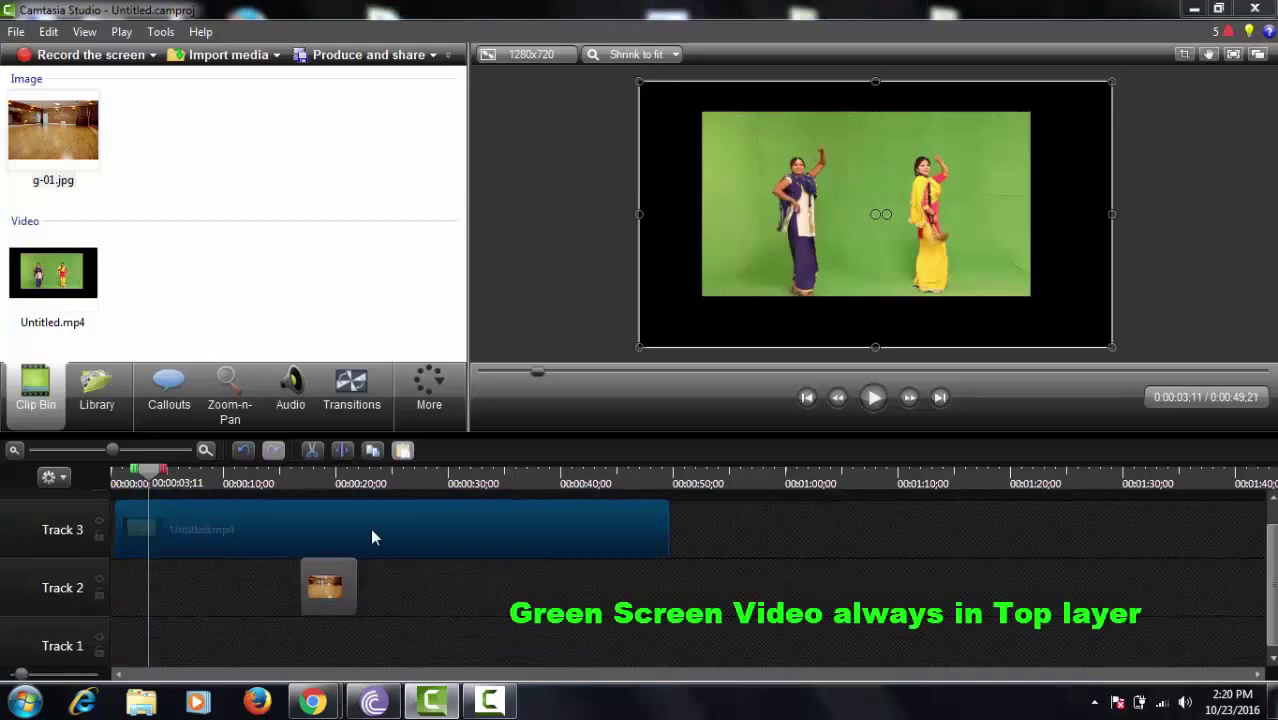
drag(325, 587, 71, 612)
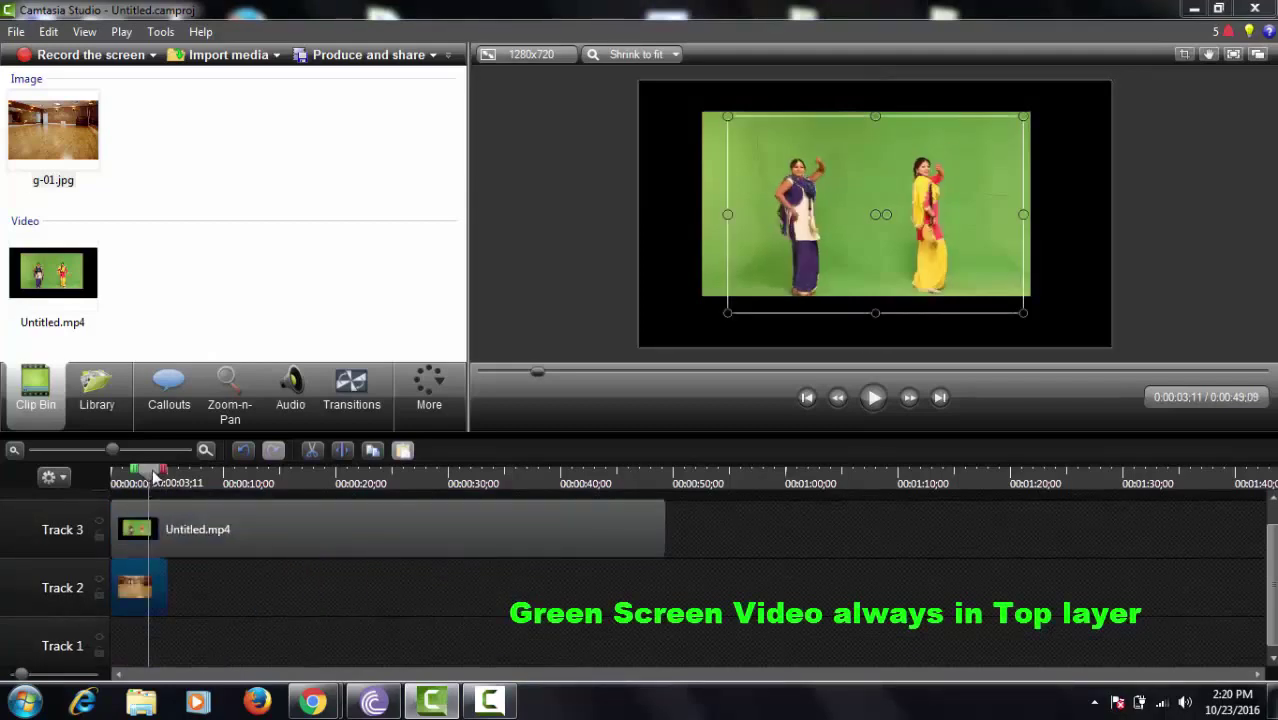
click(105, 482)
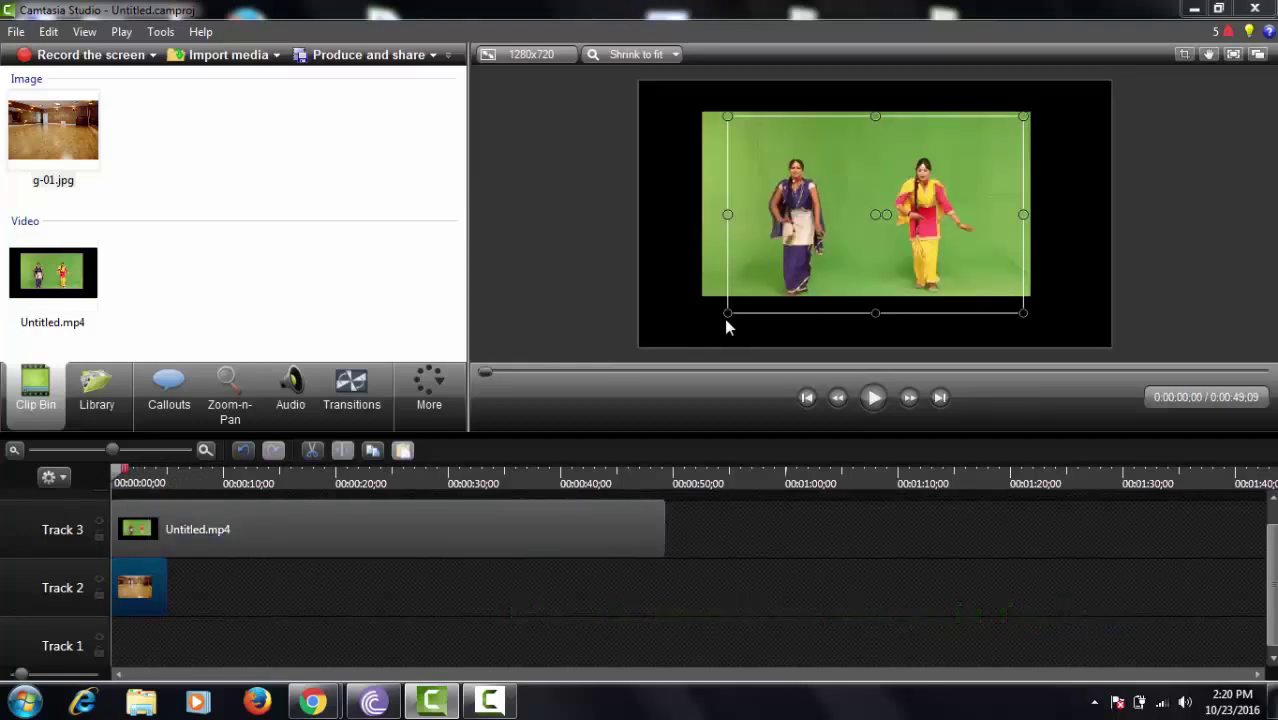
Step: Enable Remove a color in the clip's Visual Properties and show its Color choices
click(456, 408)
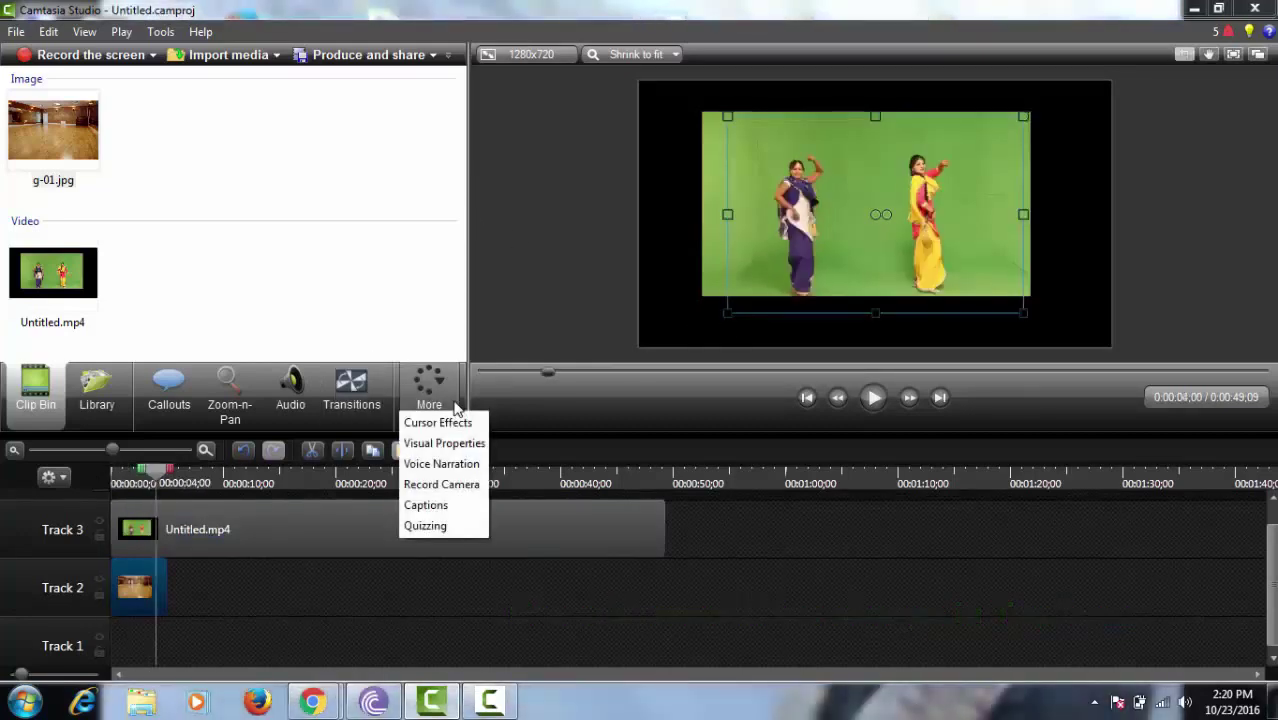
click(455, 444)
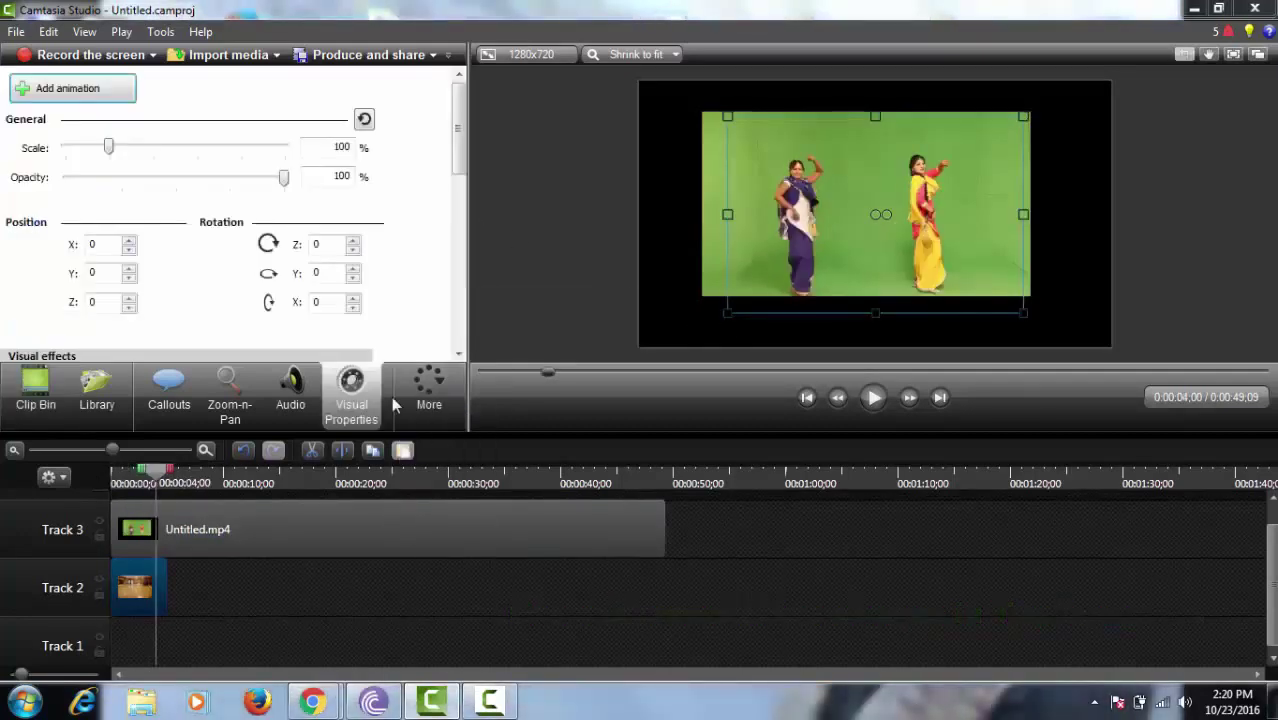
drag(455, 170, 455, 225)
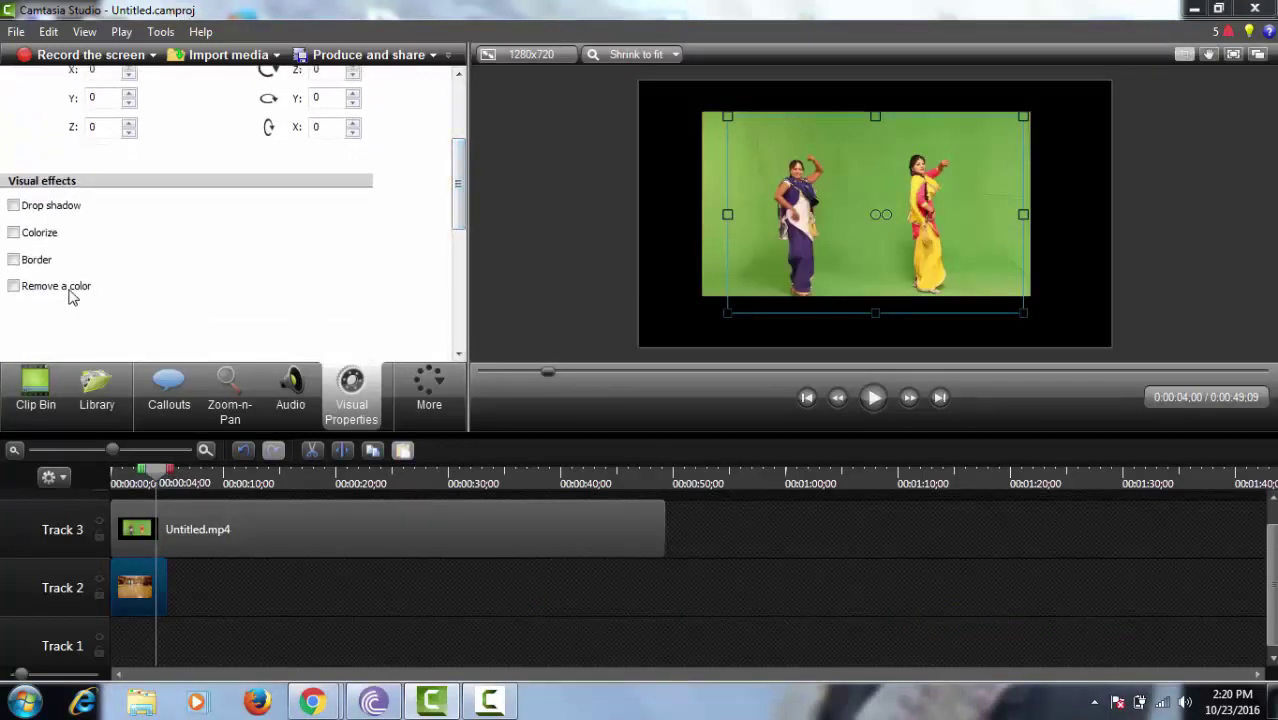
click(69, 290)
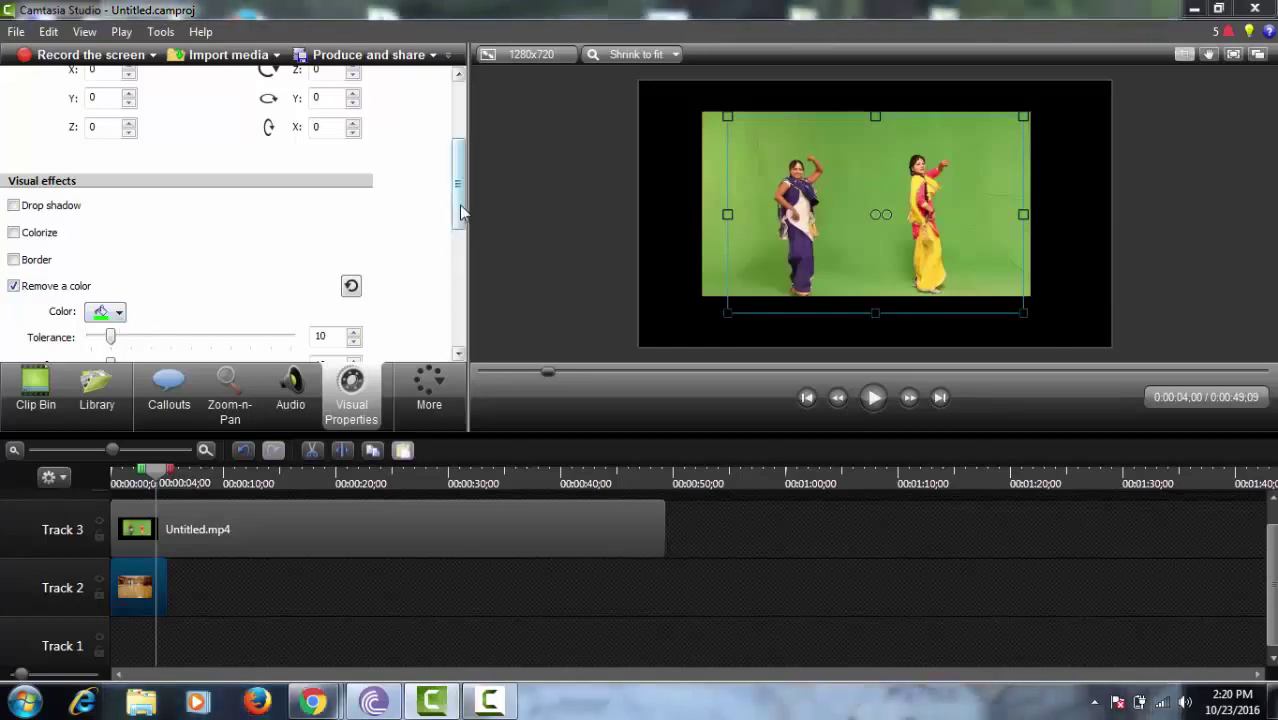
drag(458, 213, 465, 250)
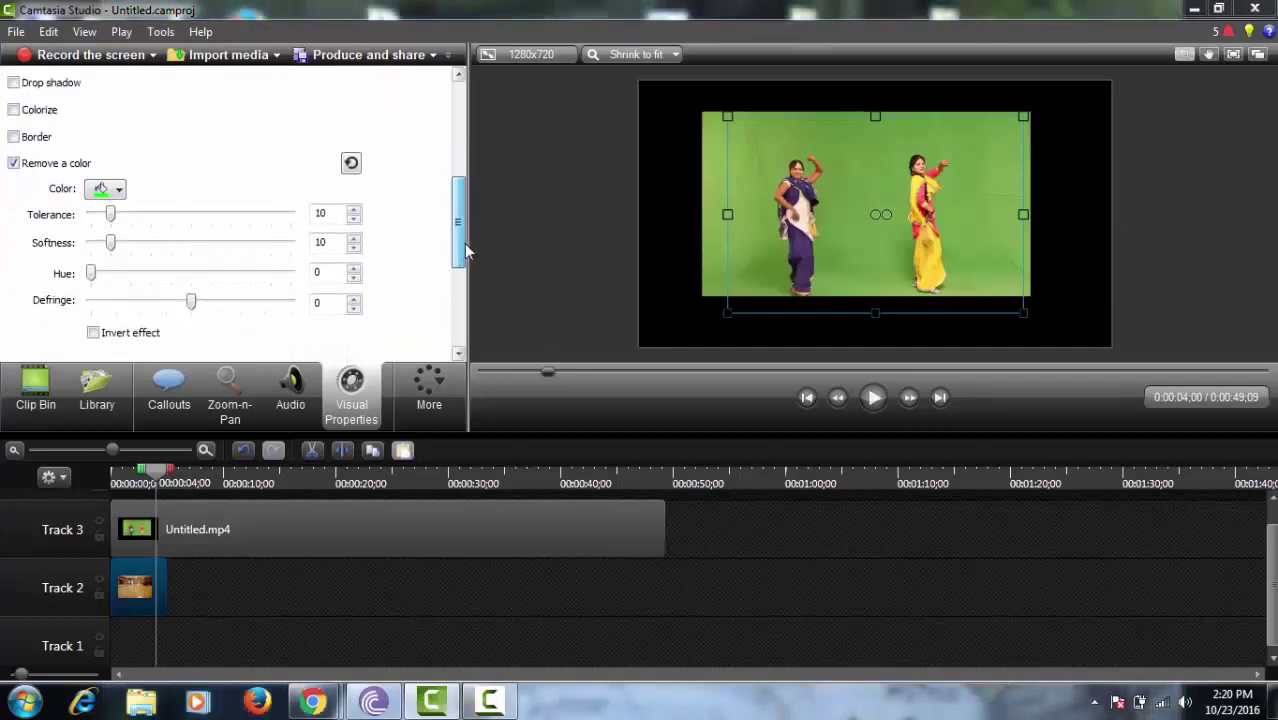
click(120, 192)
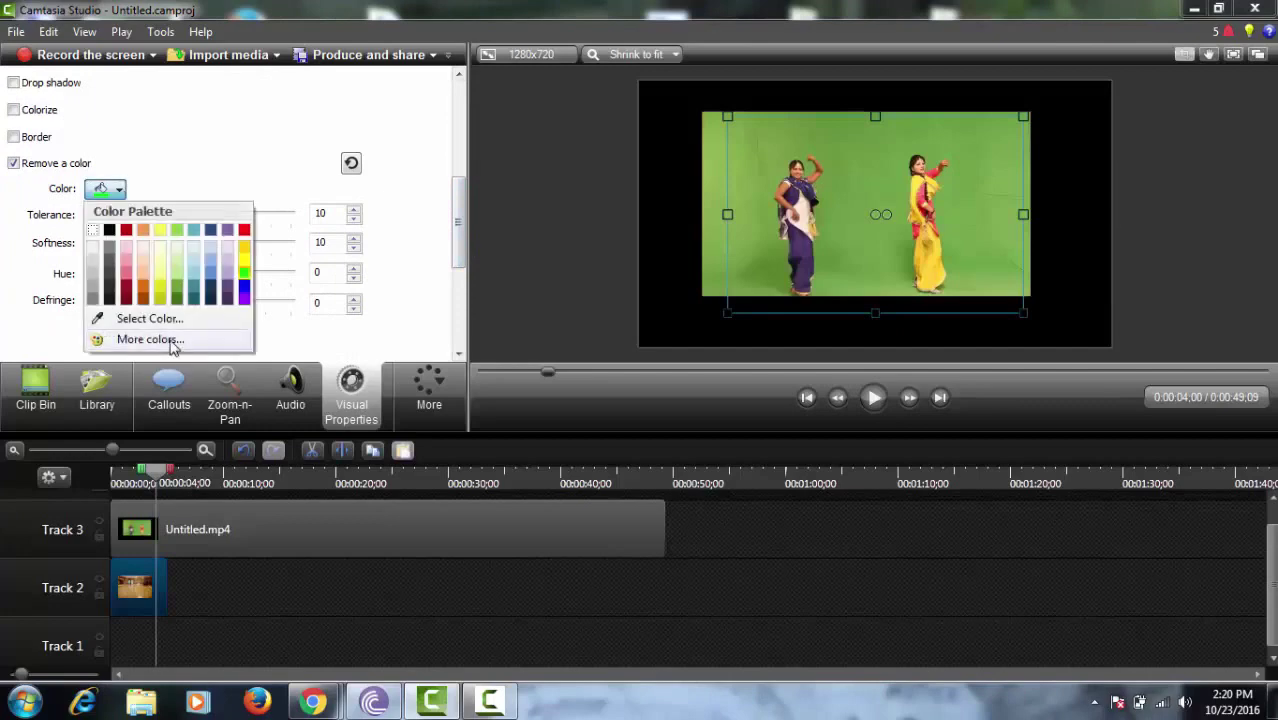
Step: Sample the dance video's green backdrop as the colour to remove
click(148, 318)
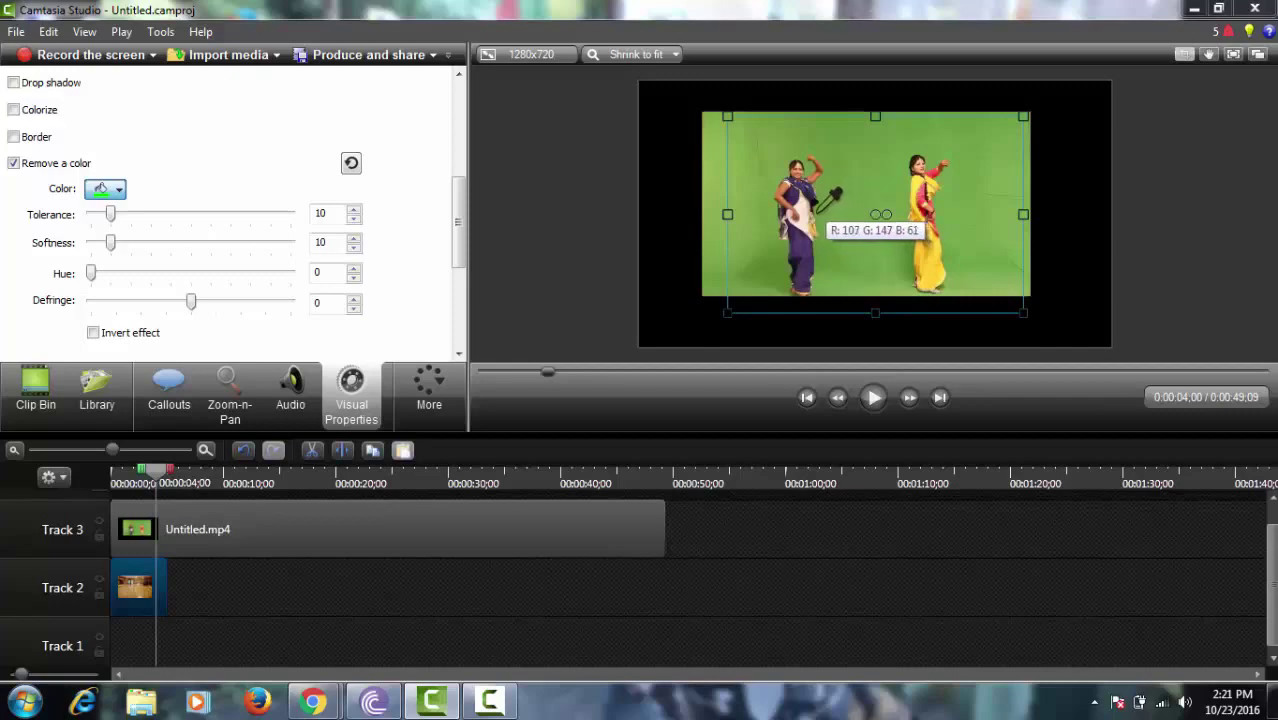
click(818, 211)
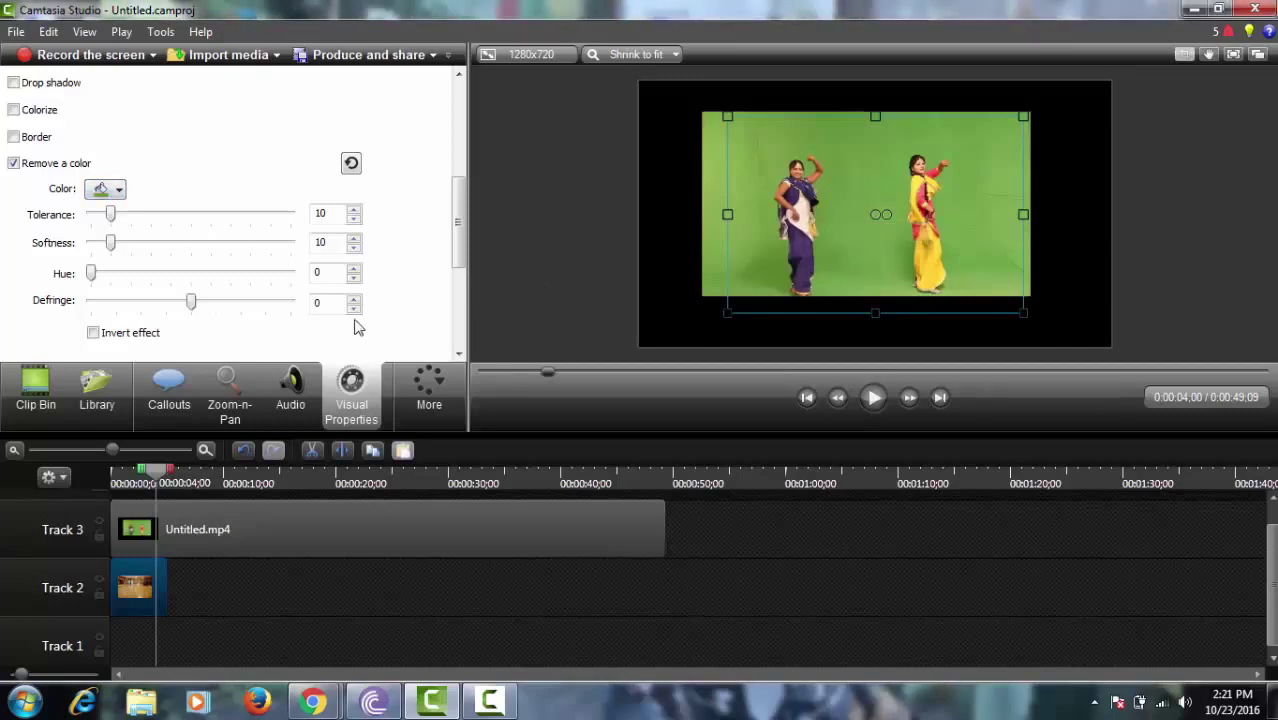
mouse_move(460, 258)
mouse_down()
mouse_move(470, 322)
mouse_move(463, 130)
mouse_up()
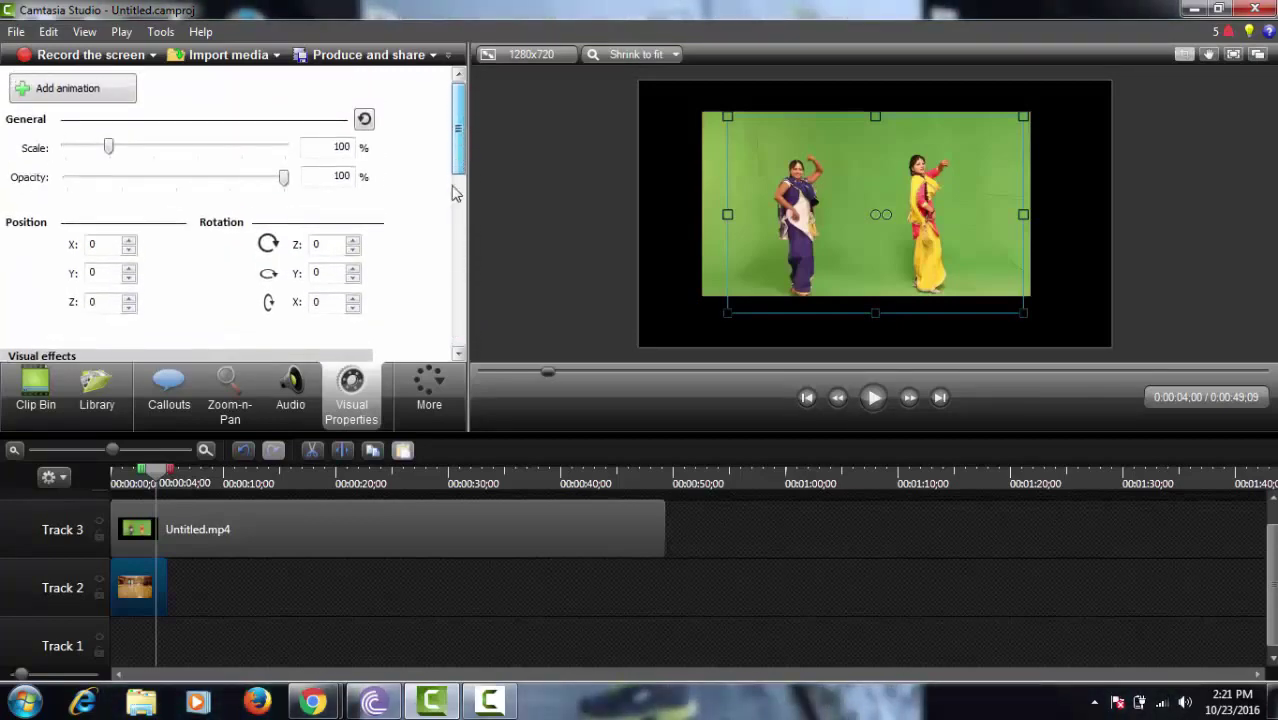
Step: Select the Track 3 dance clip and tick Remove a color to key out the green
drag(455, 192, 452, 222)
click(683, 328)
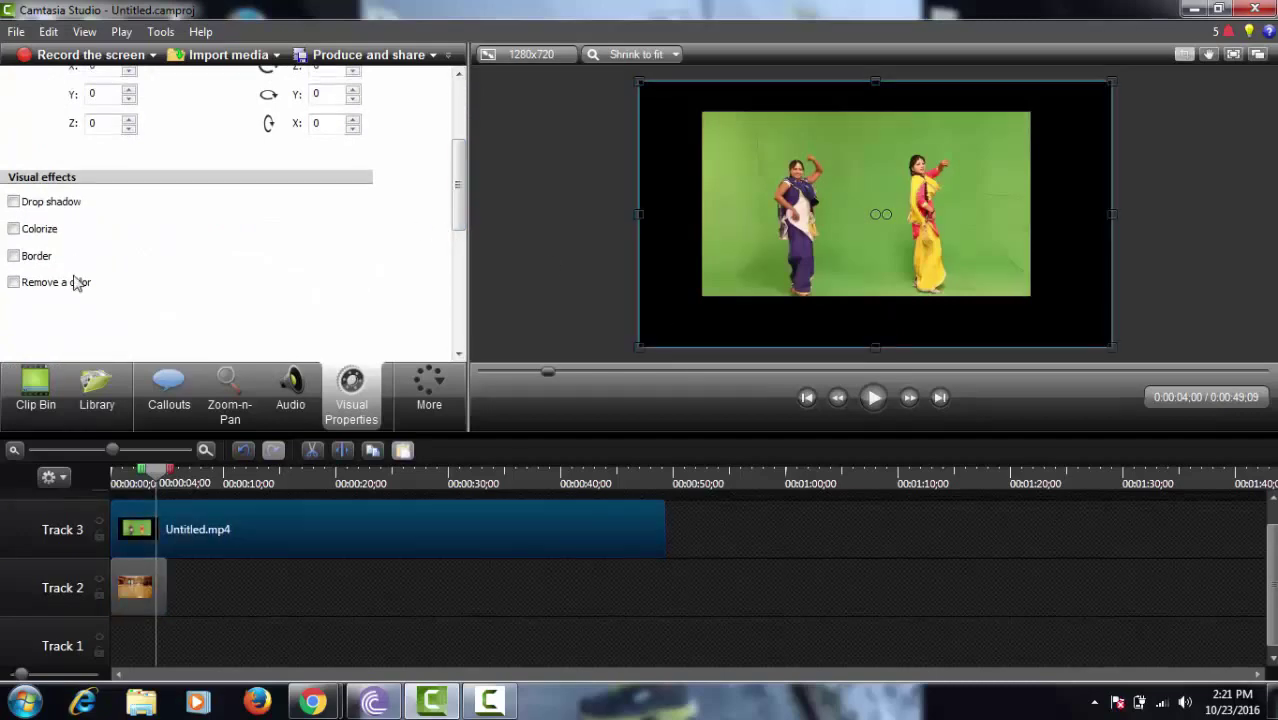
click(75, 284)
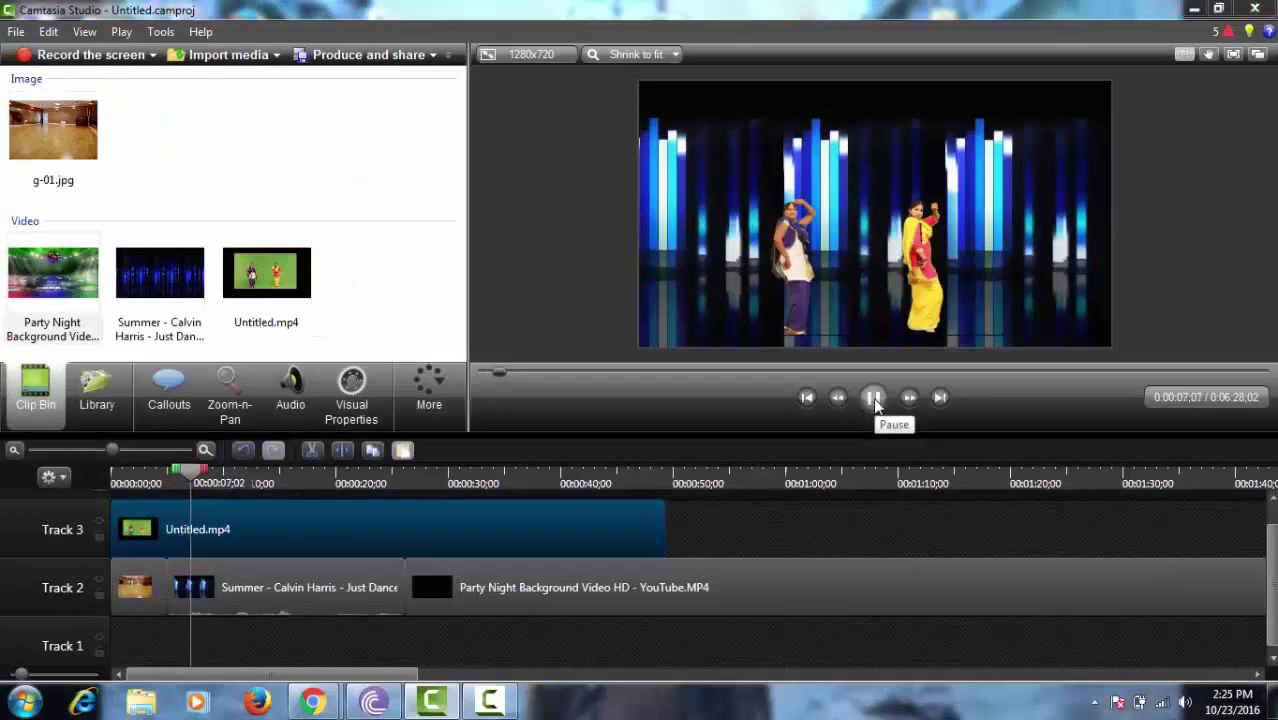
Step: Nudge the dancers slightly lower on the canvas and play the composite
click(873, 397)
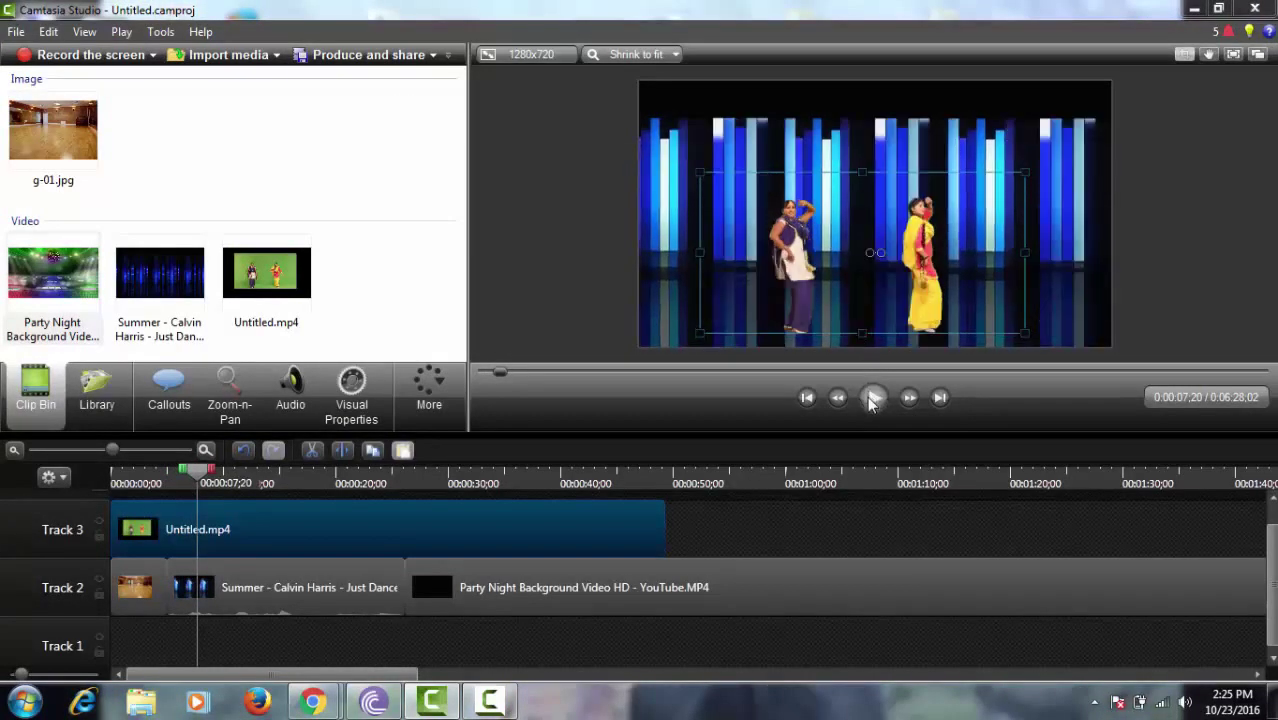
drag(866, 259, 866, 273)
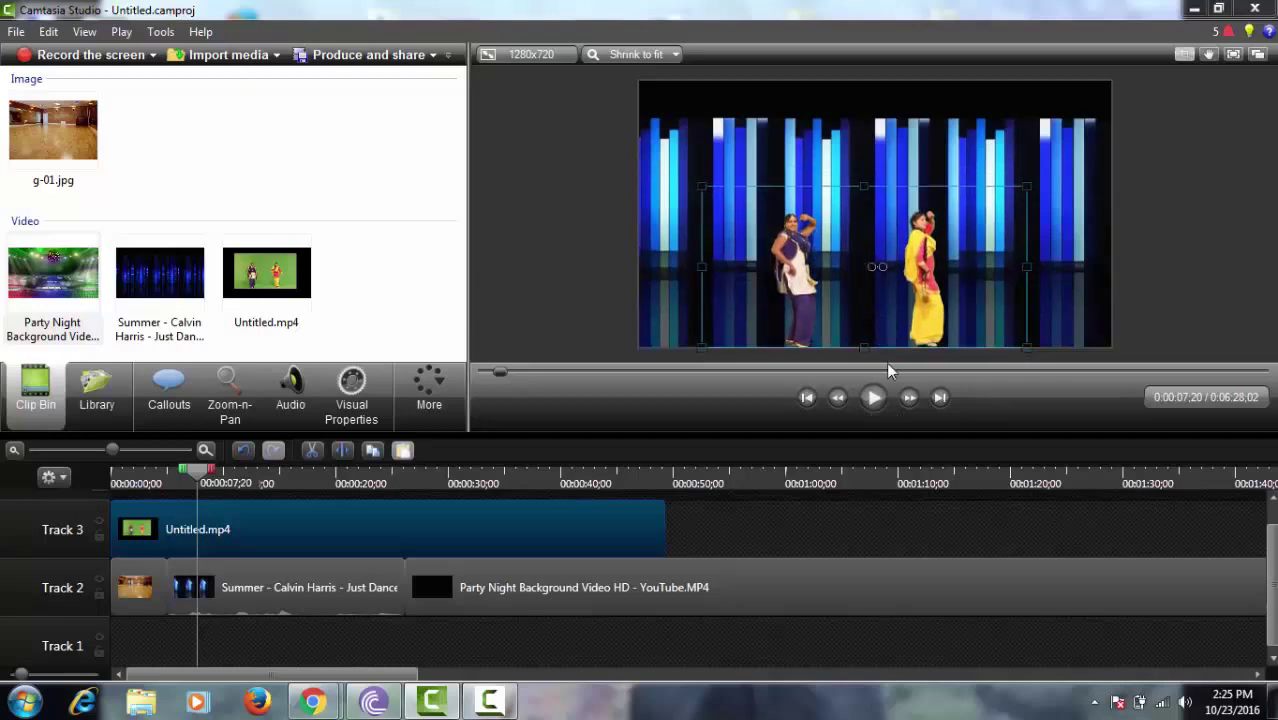
click(875, 398)
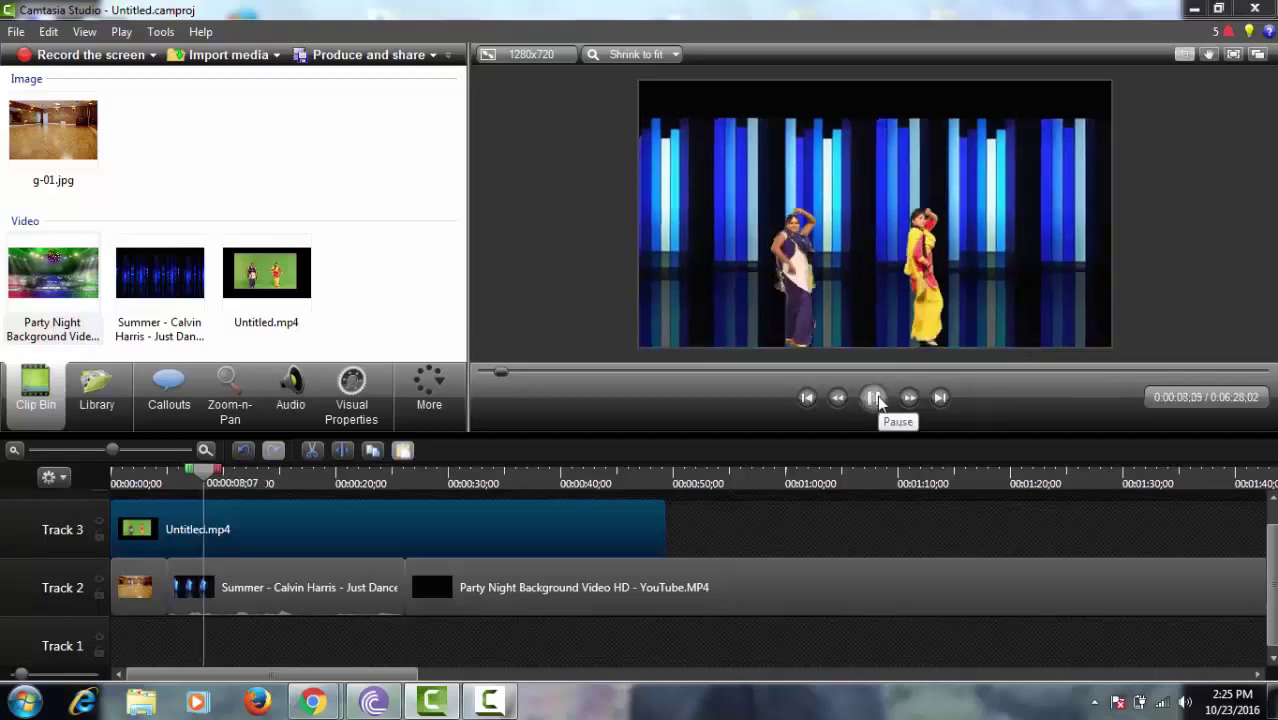